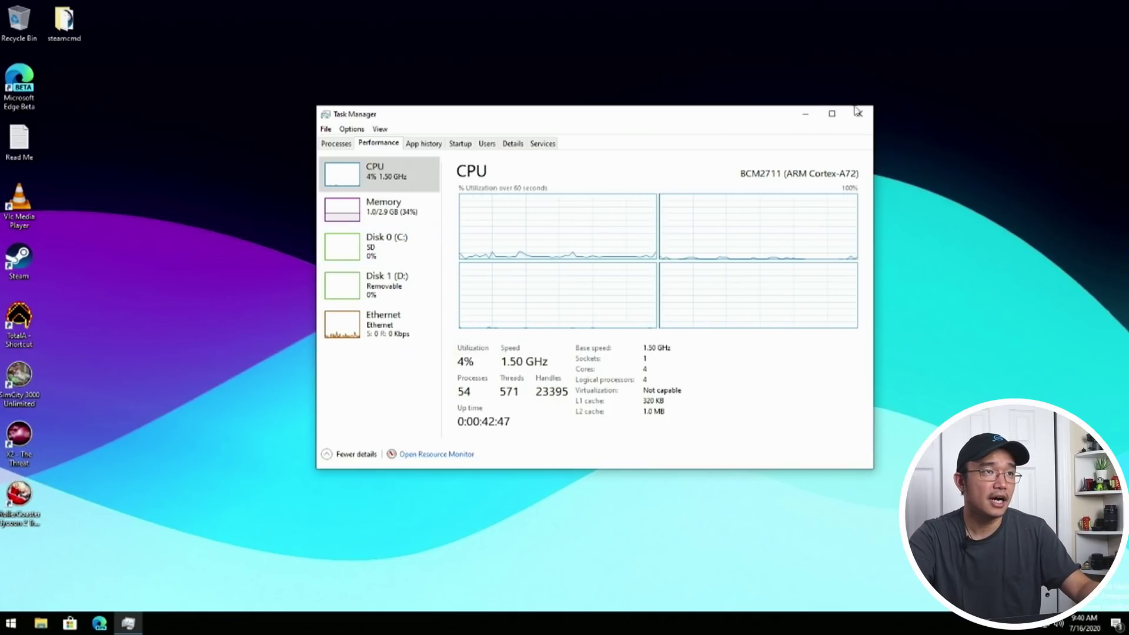
# Step: Close Task Manager, launch Edge from Start, and load google.com
pyautogui.click(858, 112)
pyautogui.click(11, 623)
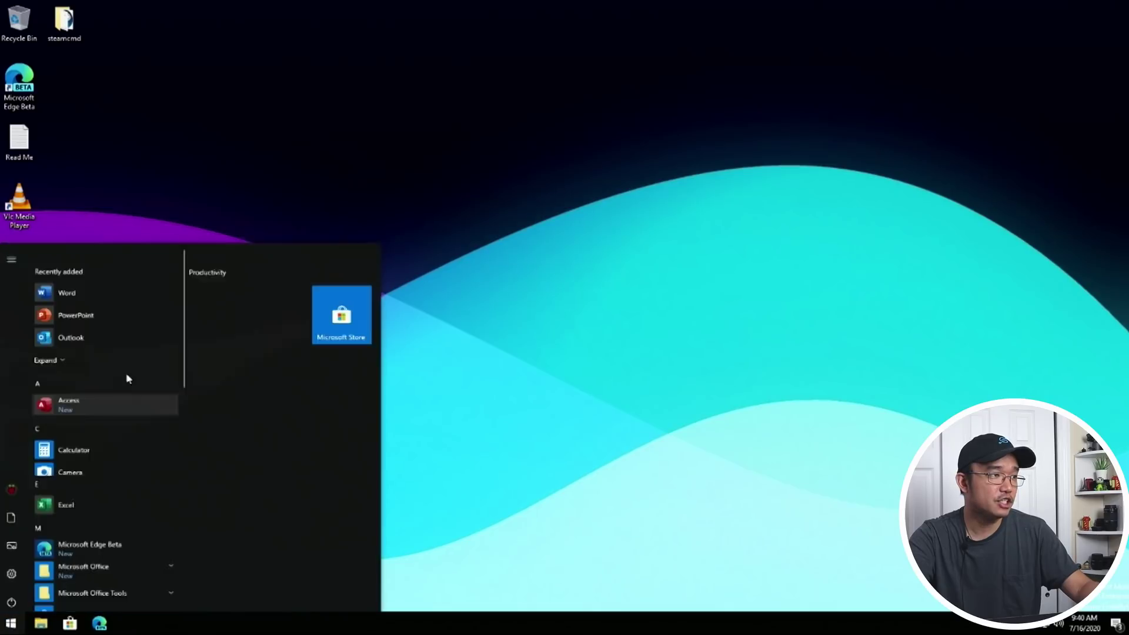
pyautogui.click(618, 451)
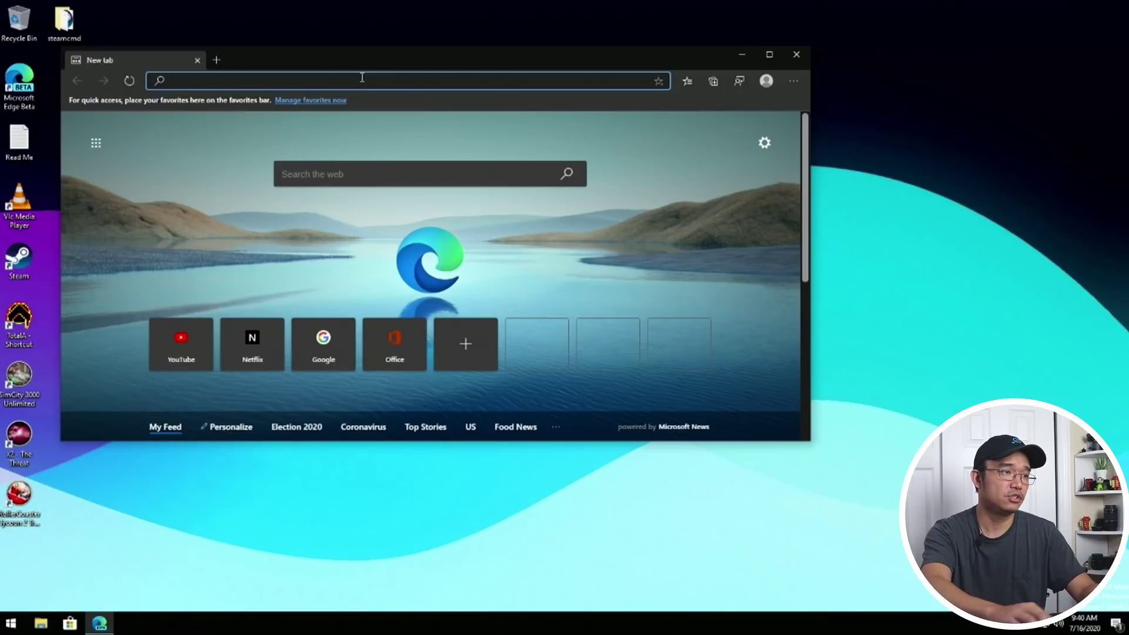
pyautogui.write('google.com')
pyautogui.press('Return')
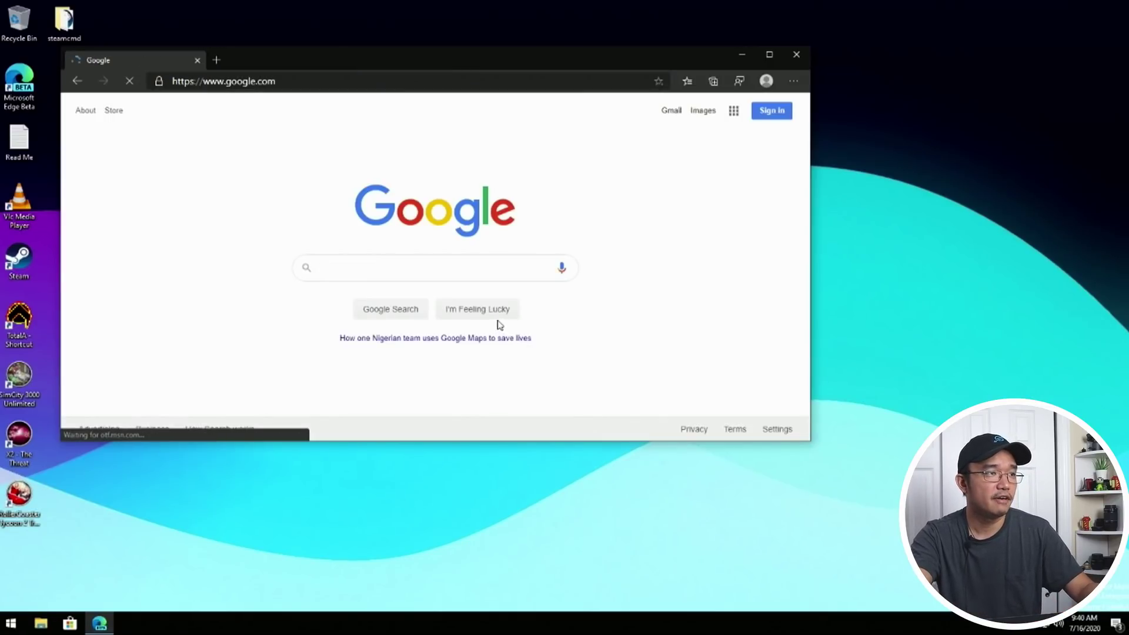
# Step: Run Google's I'm Feeling Lucky search, scroll the result, and nudge the window down-right
pyautogui.click(500, 315)
pyautogui.scroll(-5, 585, 245)
pyautogui.scroll(-9, 585, 246)
pyautogui.scroll(-10, 585, 246)
pyautogui.scroll(12, 585, 246)
pyautogui.scroll(5, 587, 246)
pyautogui.moveTo(340, 61); pyautogui.dragTo(354, 76)
# Step: Go to youtube.com, play the first recommended video, then close Edge with Alt+F4
pyautogui.click(199, 105)
pyautogui.write('yout')
pyautogui.press('Return')
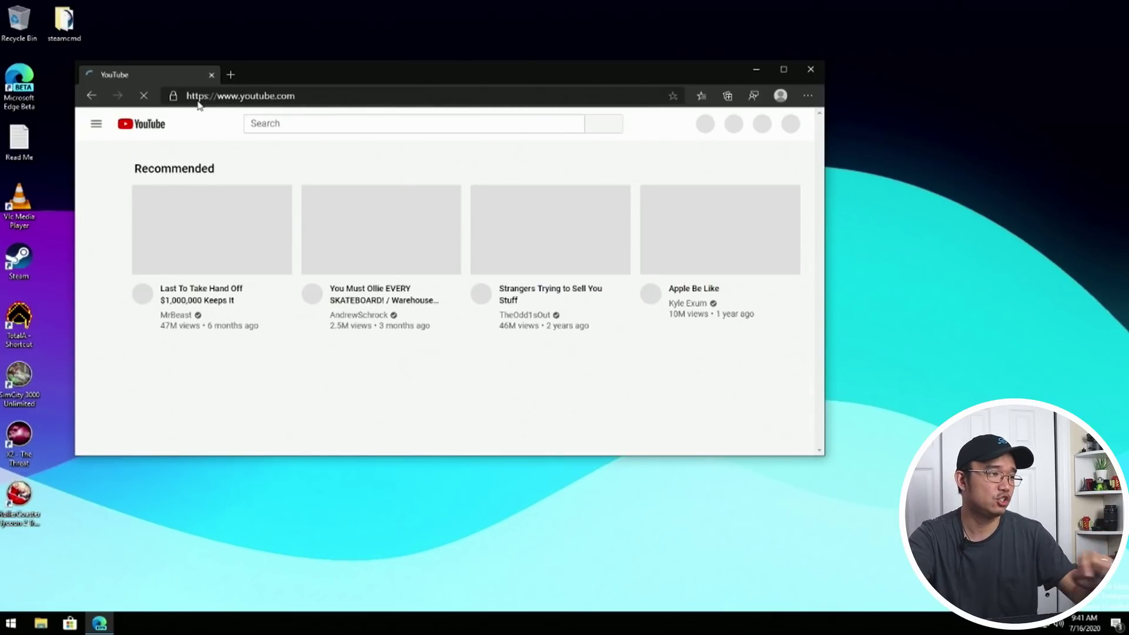
pyautogui.click(227, 232)
pyautogui.hotkey('alt', 'F4')
# Step: Select the Edge, Steam, VLC and steamcmd desktop icons, then clear the selection
pyautogui.click(157, 308)
pyautogui.click(20, 262)
pyautogui.click(19, 202)
pyautogui.click(62, 36)
pyautogui.click(111, 334)
# Step: Launch Word from the Start menu and create a blank document
pyautogui.click(9, 621)
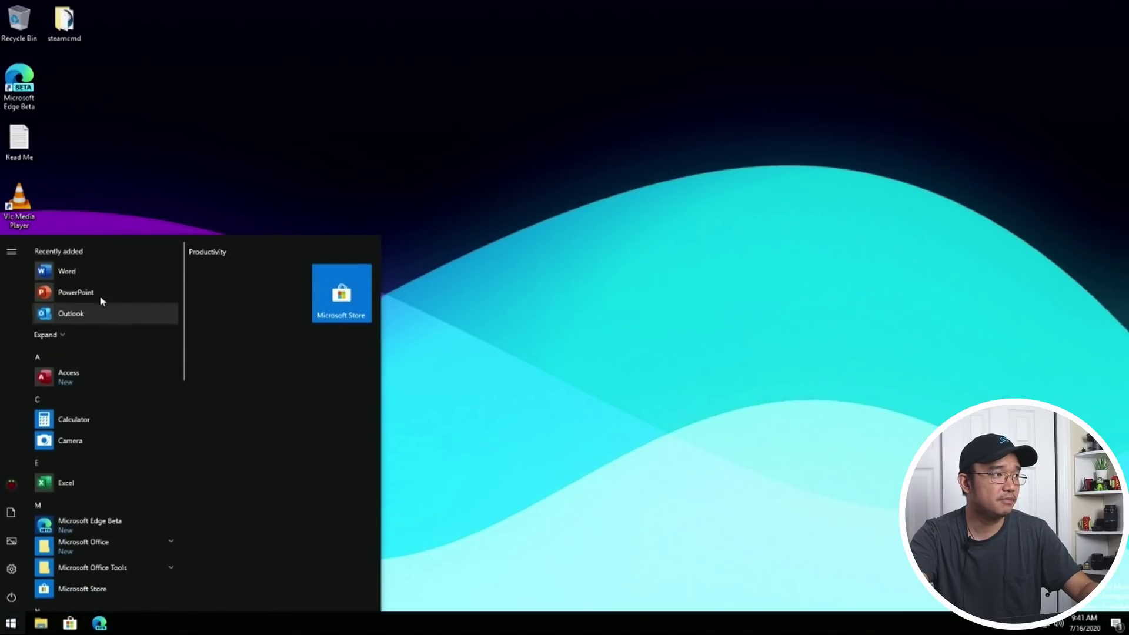
pyautogui.click(93, 271)
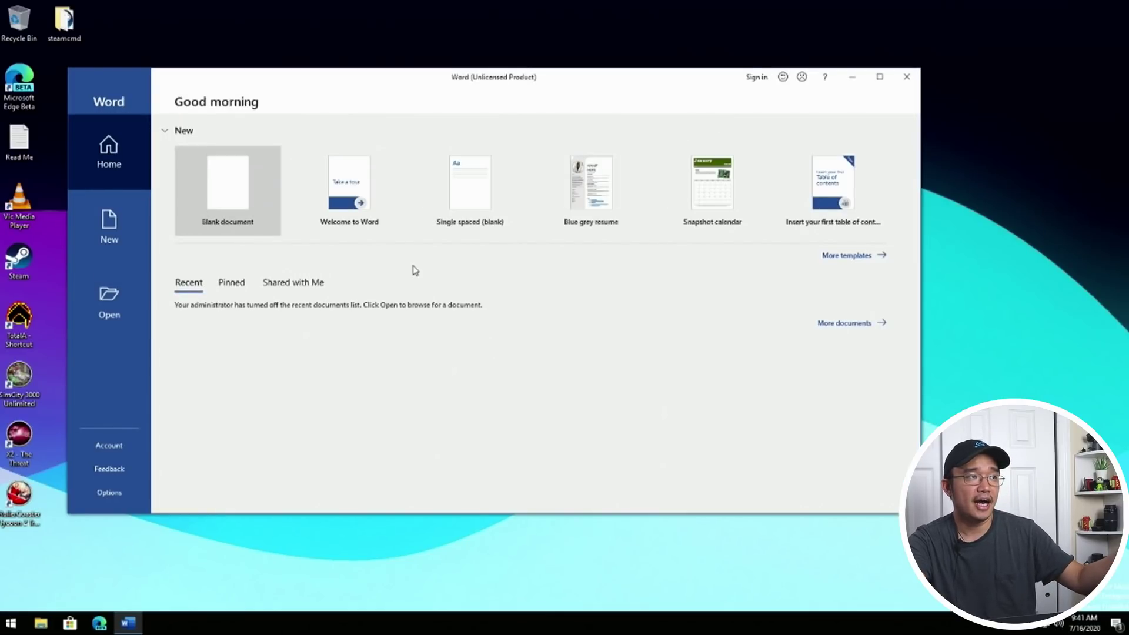
pyautogui.click(250, 206)
# Step: Open Task Manager from the taskbar, move it down-right, and show CPU performance graphs
pyautogui.rightClick(438, 626)
pyautogui.click(479, 565)
pyautogui.moveTo(522, 107); pyautogui.dragTo(734, 210)
pyautogui.click(580, 233)
# Step: Type 'this is a test' in the Word document, then close Word without saving
pyautogui.click(358, 244)
pyautogui.write('this is a test')
pyautogui.press('Return')
pyautogui.press('Return')
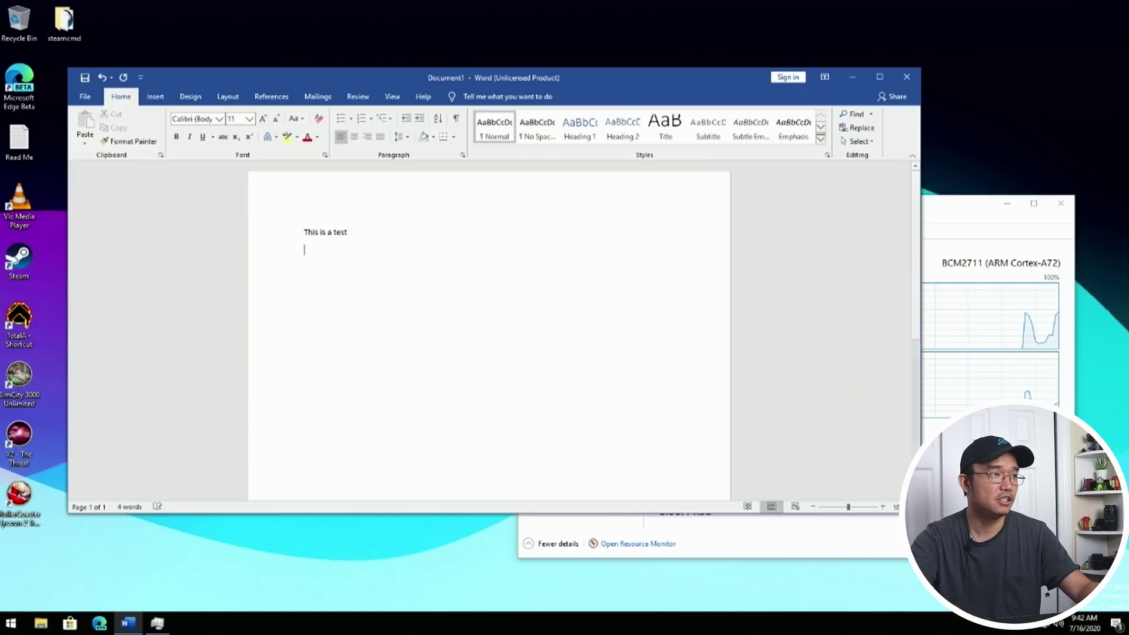
pyautogui.click(907, 77)
pyautogui.click(584, 334)
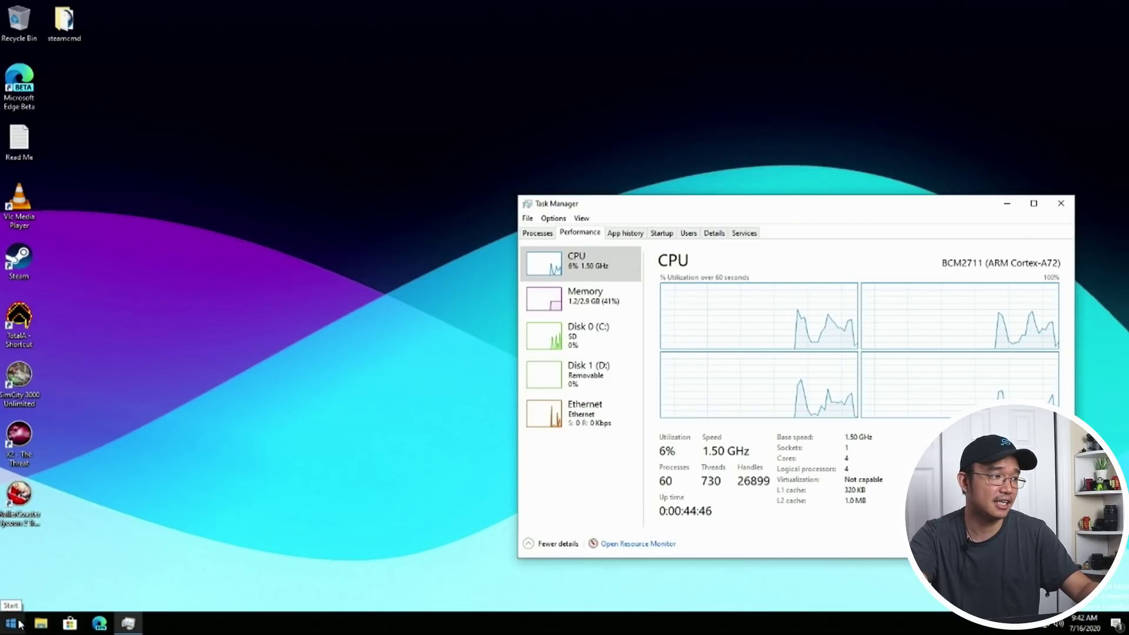
# Step: Launch the Microsoft Store from Start and restore it from full screen
pyautogui.click(21, 624)
pyautogui.scroll(-5, 88, 446)
pyautogui.click(68, 625)
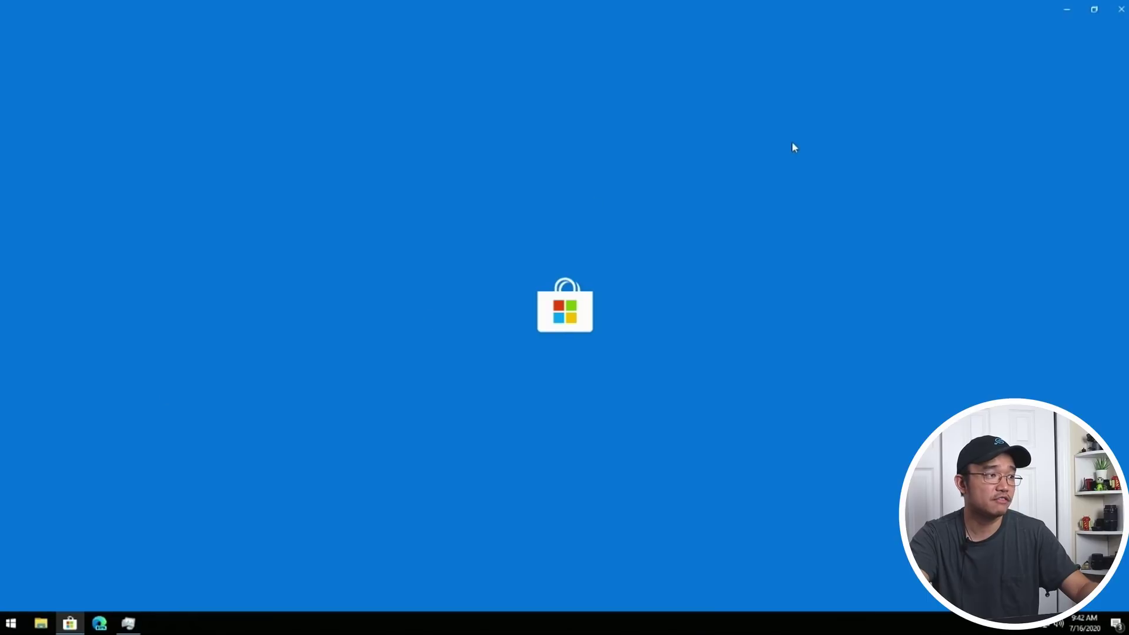
pyautogui.click(1092, 10)
pyautogui.click(11, 623)
# Step: Launch the Netflix app from the Start menu, then close it
pyautogui.scroll(-5, 78, 461)
pyautogui.click(83, 291)
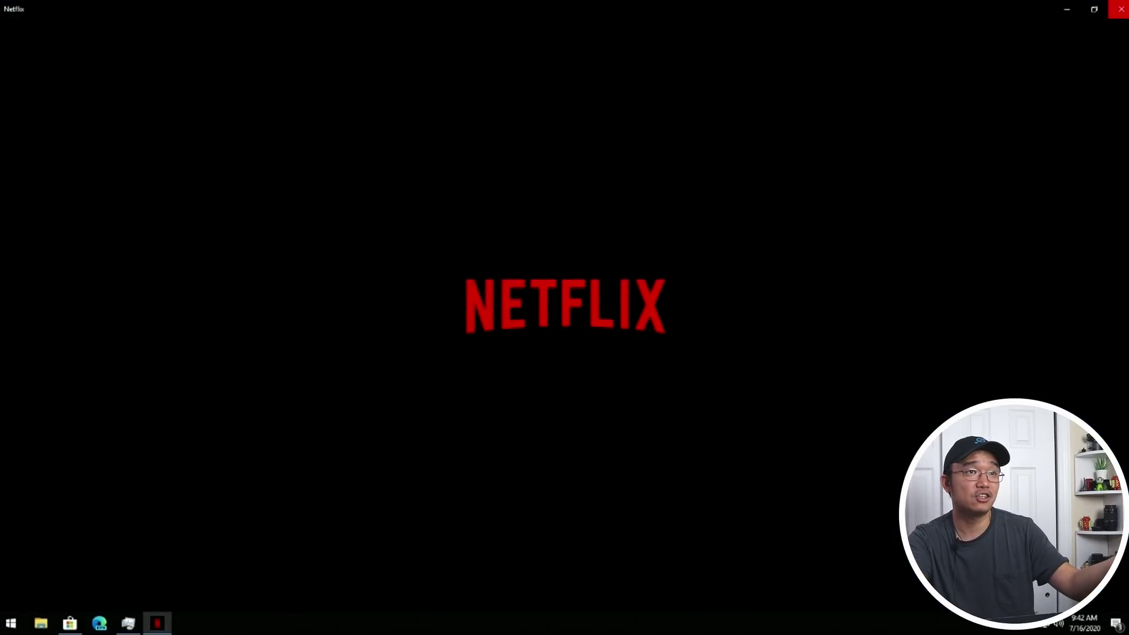
pyautogui.click(1120, 8)
# Step: Move and scroll the Store window, close it, and launch SimCity 3000 from the desktop
pyautogui.moveTo(342, 46); pyautogui.dragTo(975, 26)
pyautogui.scroll(-5, 890, 157)
pyautogui.scroll(5, 880, 238)
pyautogui.click(1116, 22)
pyautogui.click(19, 438)
pyautogui.doubleClick(30, 383)
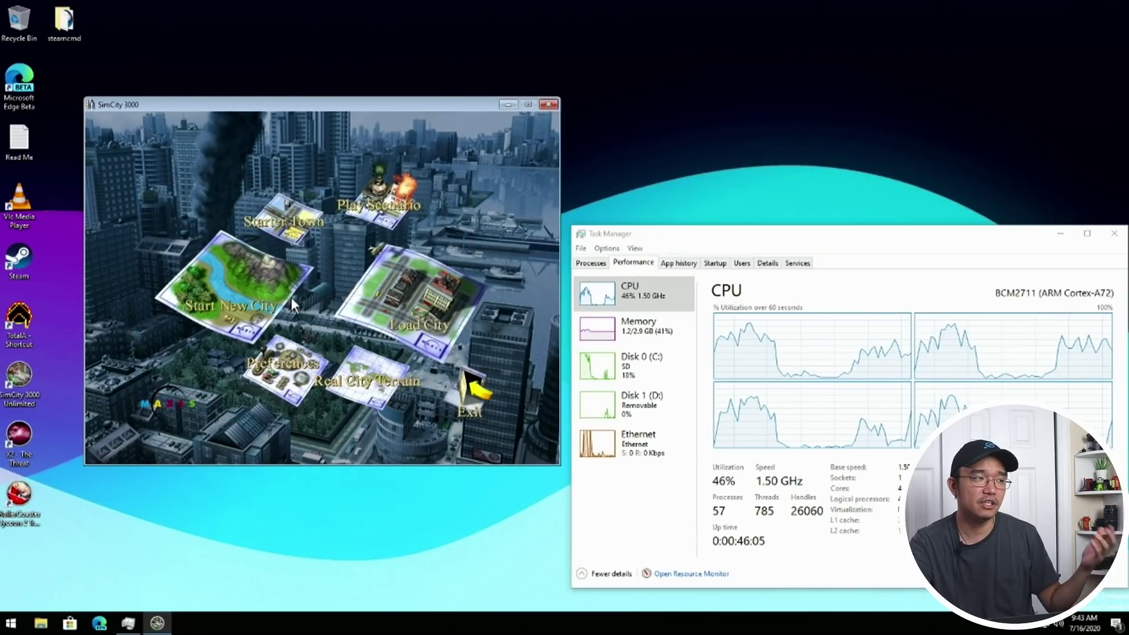
# Step: Start a new SimCity 3000 city with default options and dismiss the opening message
pyautogui.click(291, 298)
pyautogui.click(493, 384)
pyautogui.click(395, 353)
# Step: Zoom in two levels and place a Coal Power Plant at the map centre
pyautogui.click(481, 434)
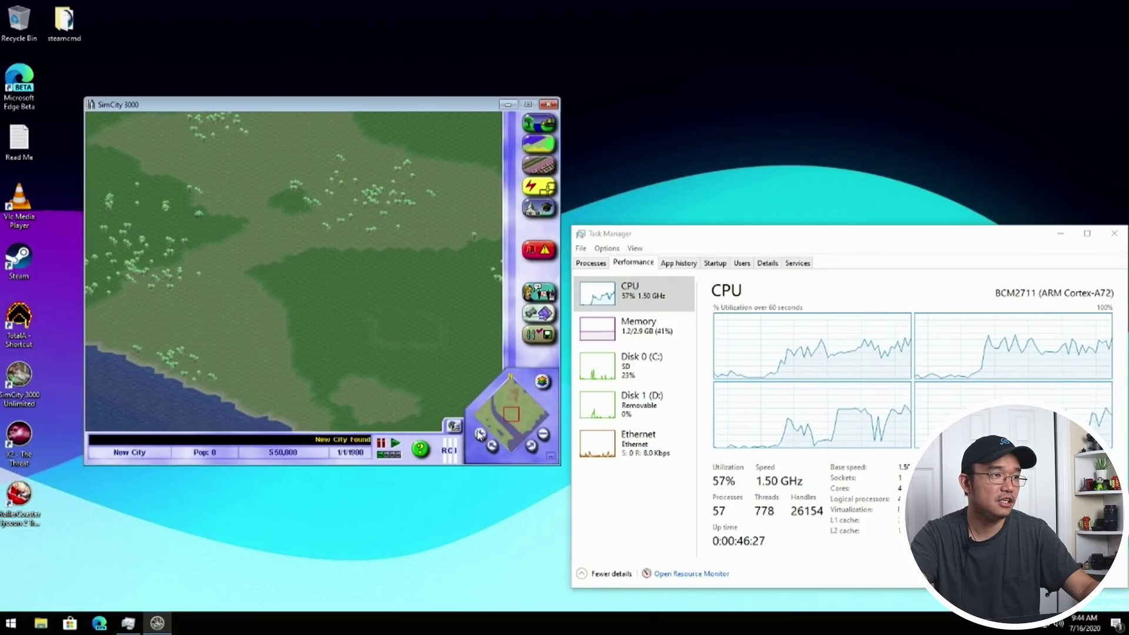
pyautogui.click(480, 434)
pyautogui.click(531, 186)
pyautogui.click(511, 154)
pyautogui.click(413, 394)
pyautogui.click(298, 281)
# Step: Draw a highway out from the power plant and a road area beside it
pyautogui.click(539, 165)
pyautogui.click(517, 151)
pyautogui.moveTo(259, 308); pyautogui.dragTo(374, 344)
pyautogui.click(544, 158)
pyautogui.click(498, 178)
pyautogui.moveTo(305, 309); pyautogui.dragTo(385, 333)
# Step: Unpause the simulation and pick a zoning type from the zone tools
pyautogui.click(397, 455)
pyautogui.click(534, 147)
pyautogui.click(490, 165)
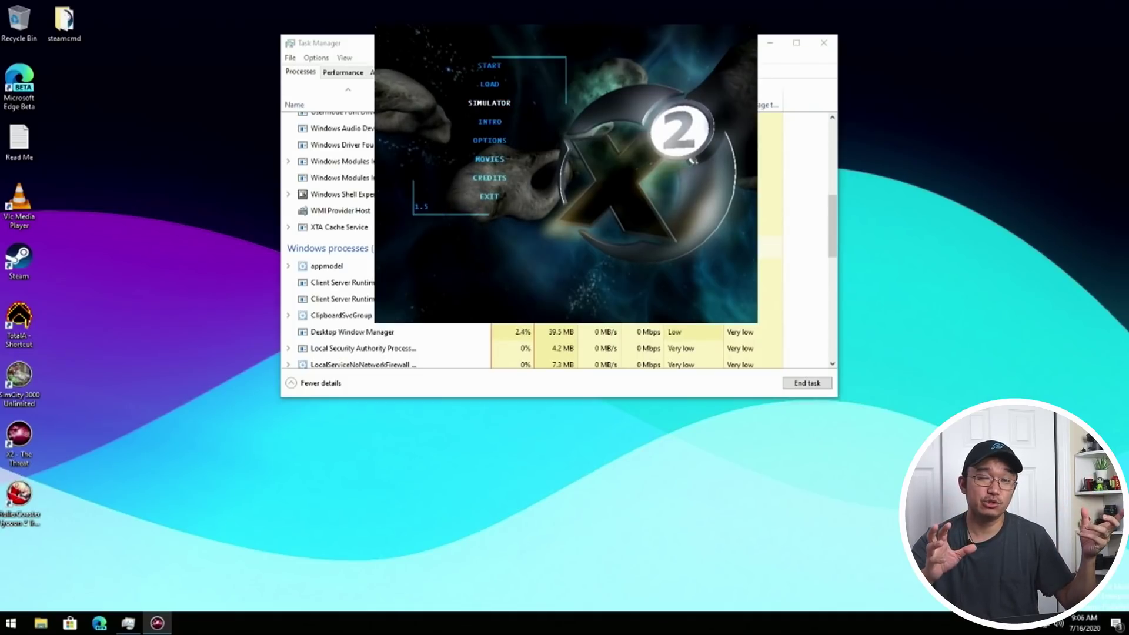
# Step: Start X2: The Threat's Simulator mode from the main menu
pyautogui.press('Return')
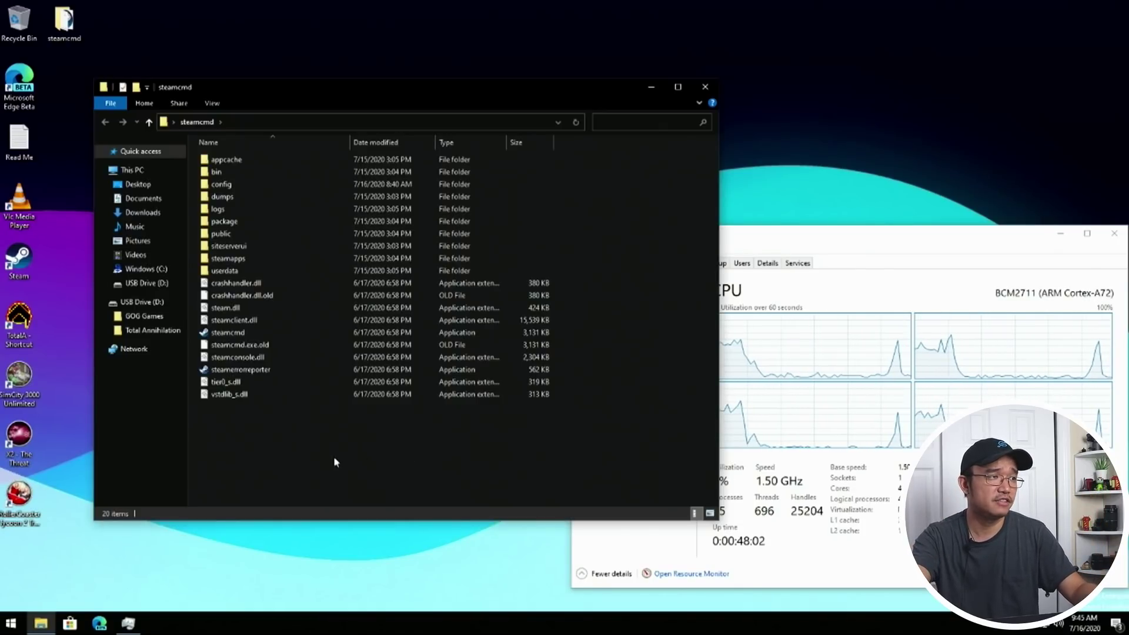
# Step: Open a command window in the steamcmd folder and run steamcmd
pyautogui.keyDown('shift'); pyautogui.rightClick(334, 457); pyautogui.keyUp('shift')
pyautogui.click(402, 397)
pyautogui.write('steamcmd')
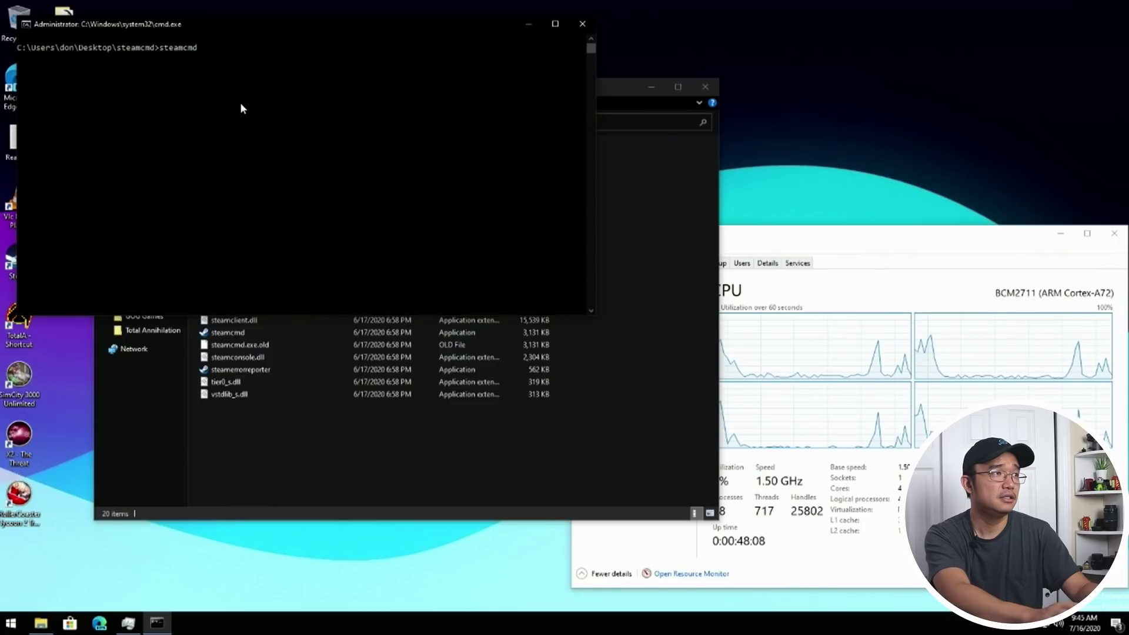
pyautogui.press('Return')
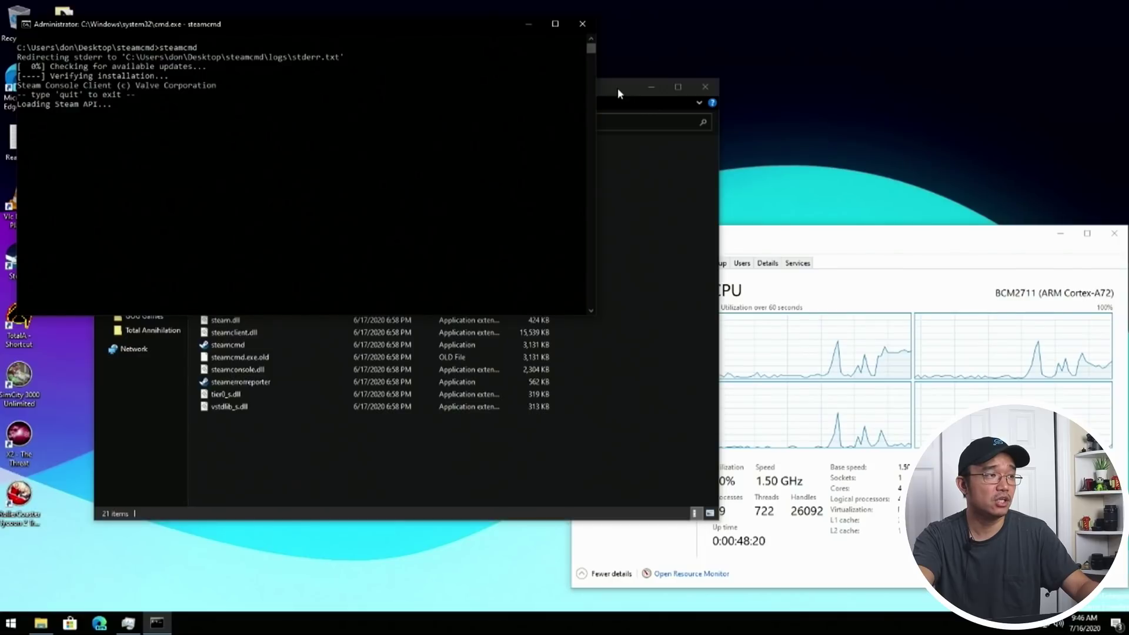
# Step: Type exit at the Steam> prompt and close the console window
pyautogui.click(67, 124)
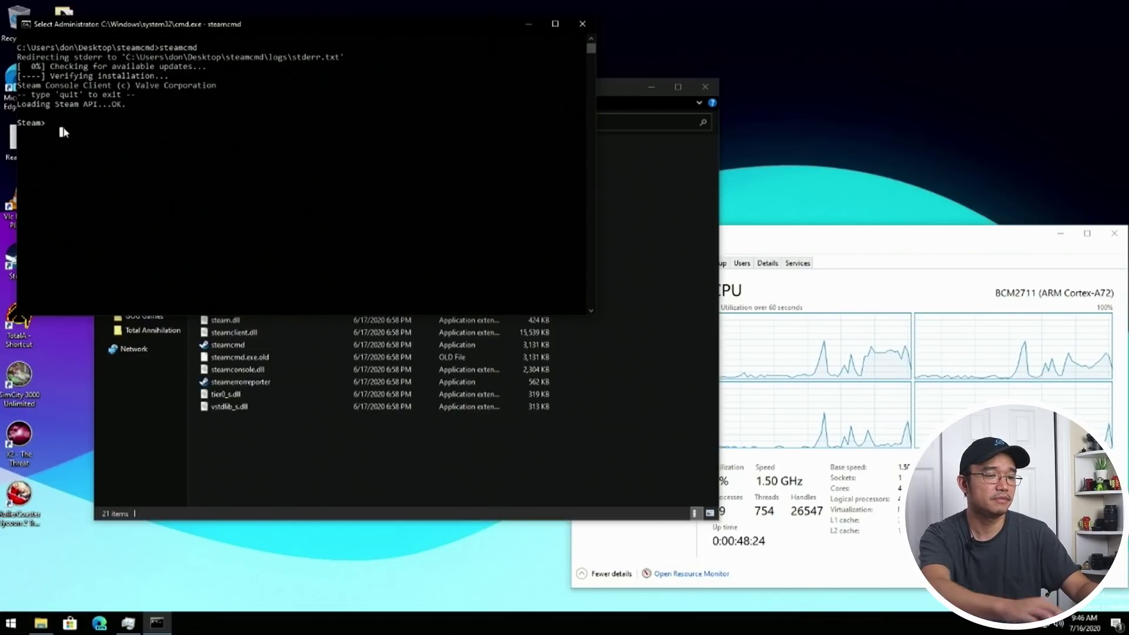
pyautogui.write('exit')
pyautogui.press('Return')
pyautogui.click(582, 24)
# Step: Launch VLC and set Input / Codecs 'Skip H.264 in-loop deblocking' to All, then save
pyautogui.click(651, 87)
pyautogui.doubleClick(20, 206)
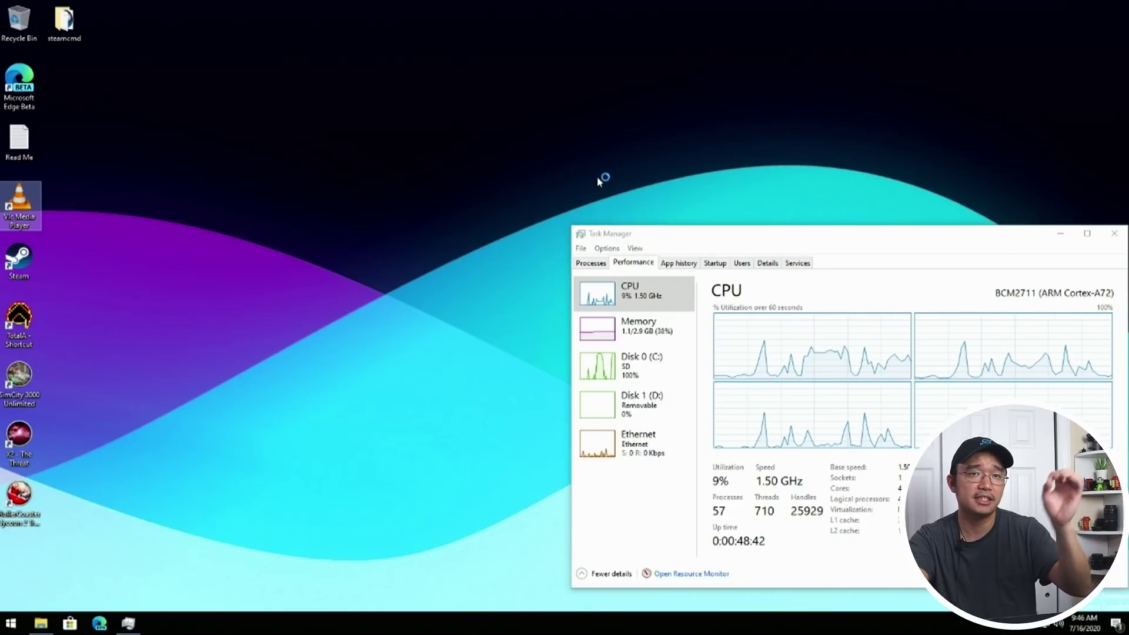
pyautogui.click(568, 189)
pyautogui.click(583, 324)
pyautogui.click(571, 127)
pyautogui.click(525, 244)
pyautogui.click(548, 285)
pyautogui.click(727, 499)
# Step: Restart VLC and open the mp4 from the Videos folder in VLC, enlarging its window
pyautogui.click(729, 172)
pyautogui.doubleClick(20, 203)
pyautogui.doubleClick(64, 21)
pyautogui.click(139, 257)
pyautogui.rightClick(251, 189)
pyautogui.click(736, 215)
pyautogui.moveTo(899, 131); pyautogui.dragTo(300, 29)
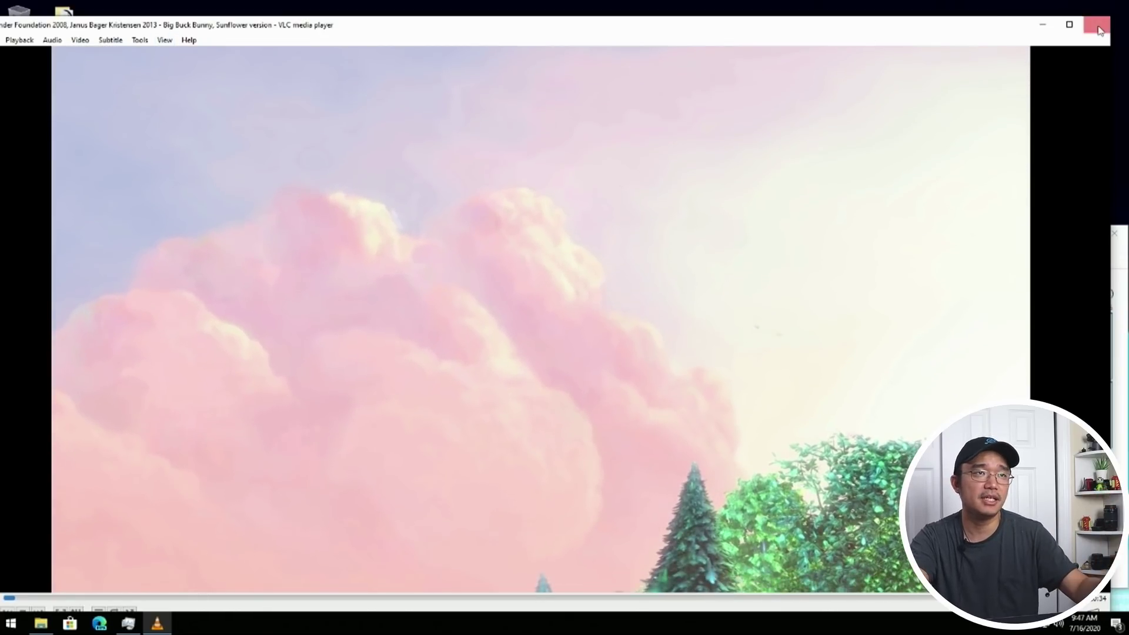
# Step: Close VLC, open and dismiss the Start menu, and minimize Task Manager
pyautogui.click(1098, 26)
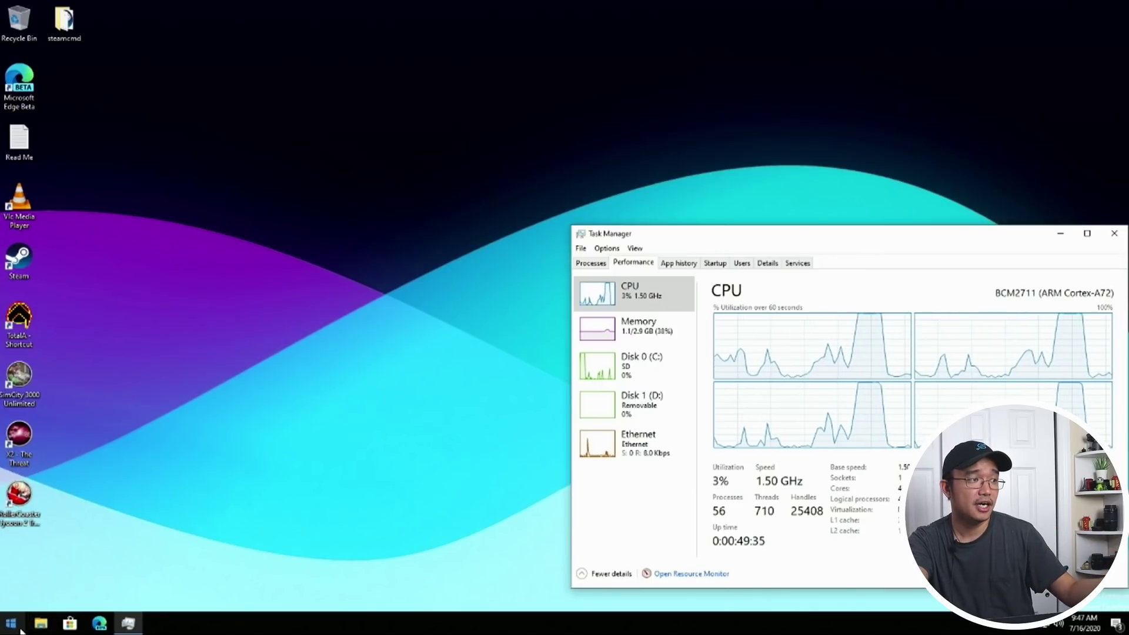
pyautogui.click(19, 631)
pyautogui.click(801, 196)
pyautogui.click(1061, 233)
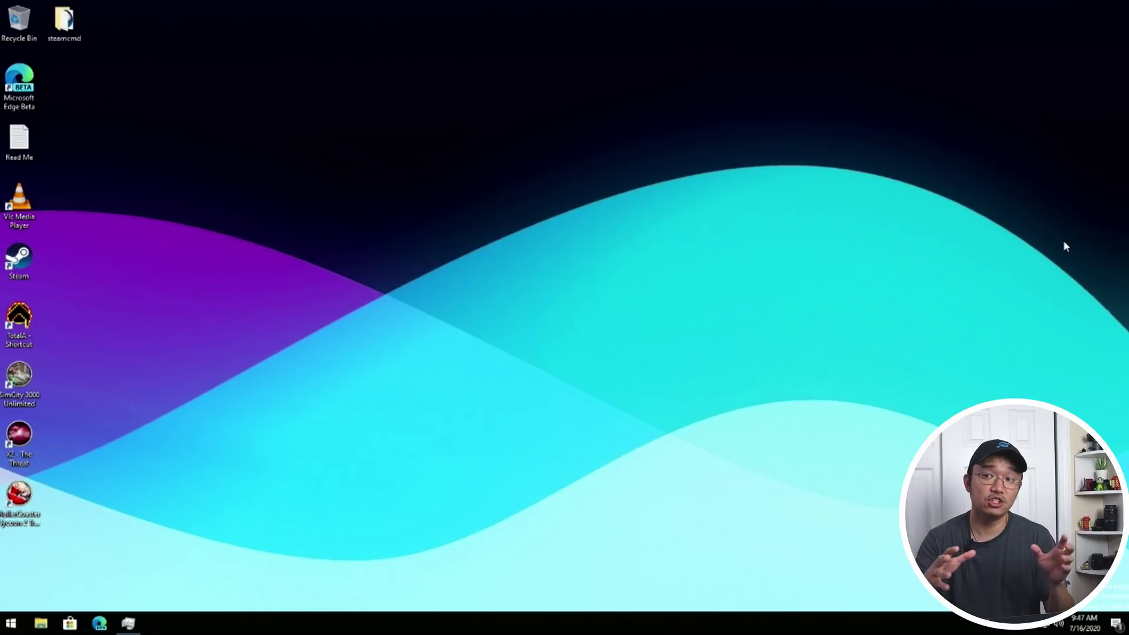